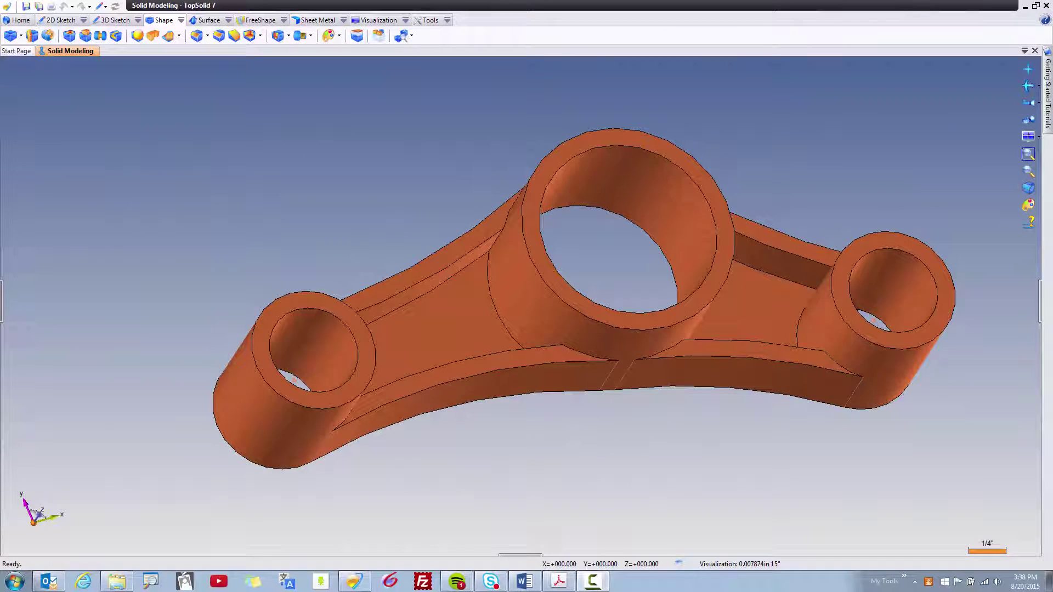
- Show Step 6 of the tutorial PDF in Acrobat, then move the window off screen
click(559, 581)
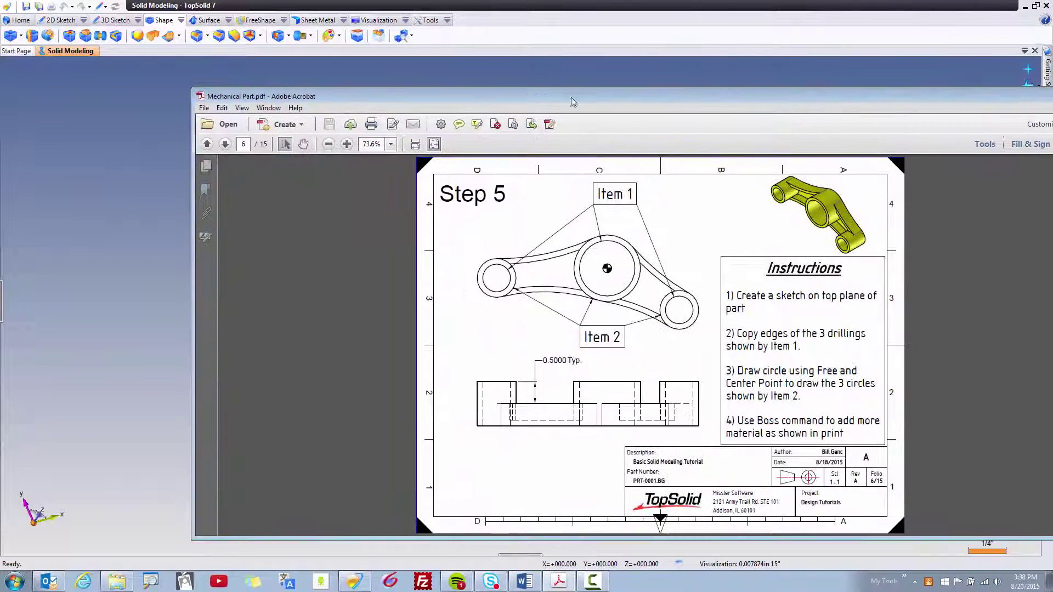
click(225, 145)
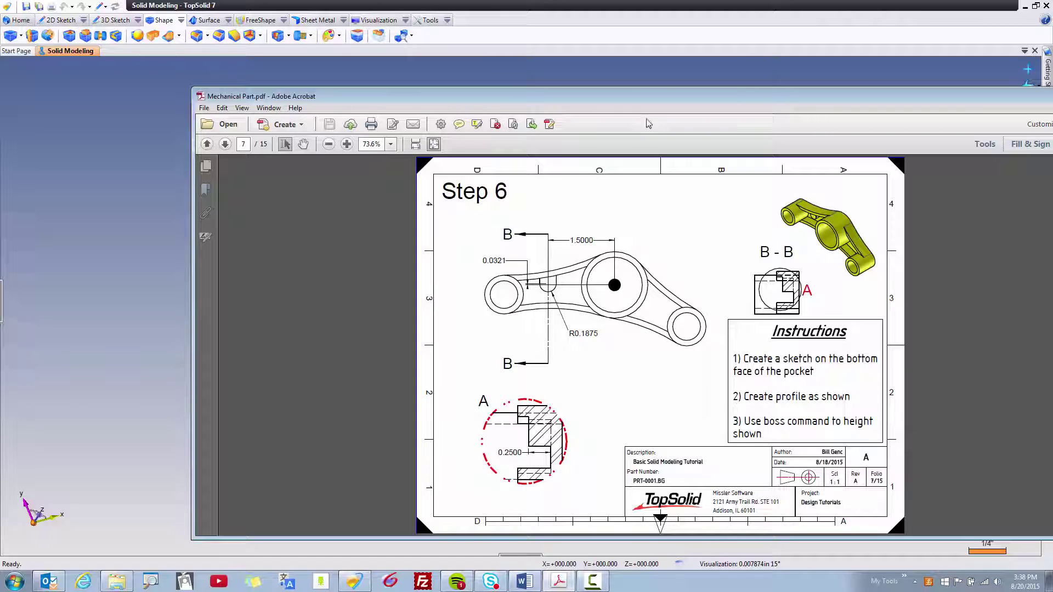
drag(639, 97, 1052, 98)
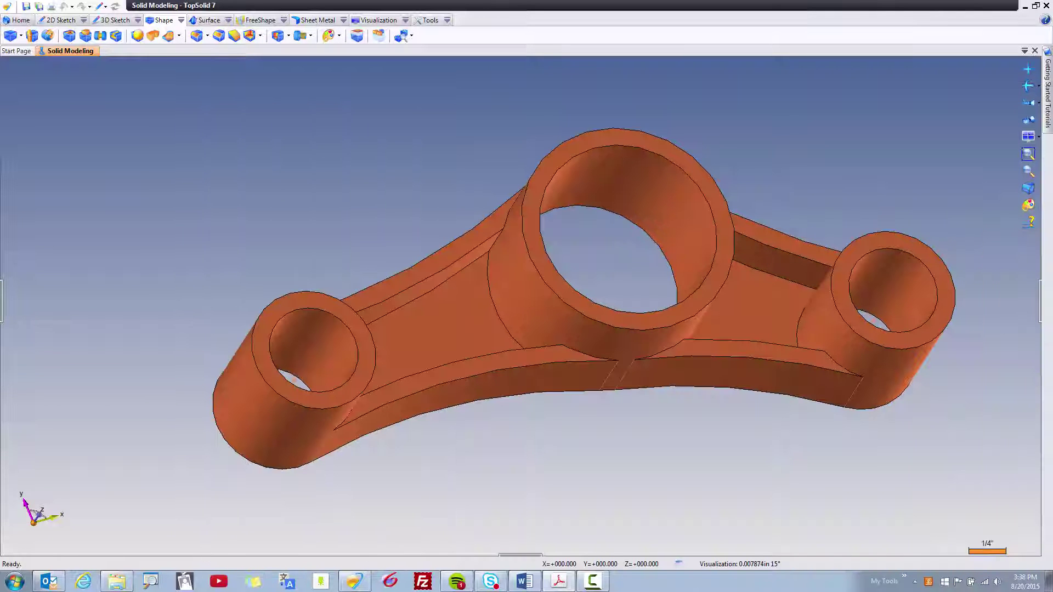
- Start a new sketch on the pocket's bottom face and check it from above
right_click(430, 320)
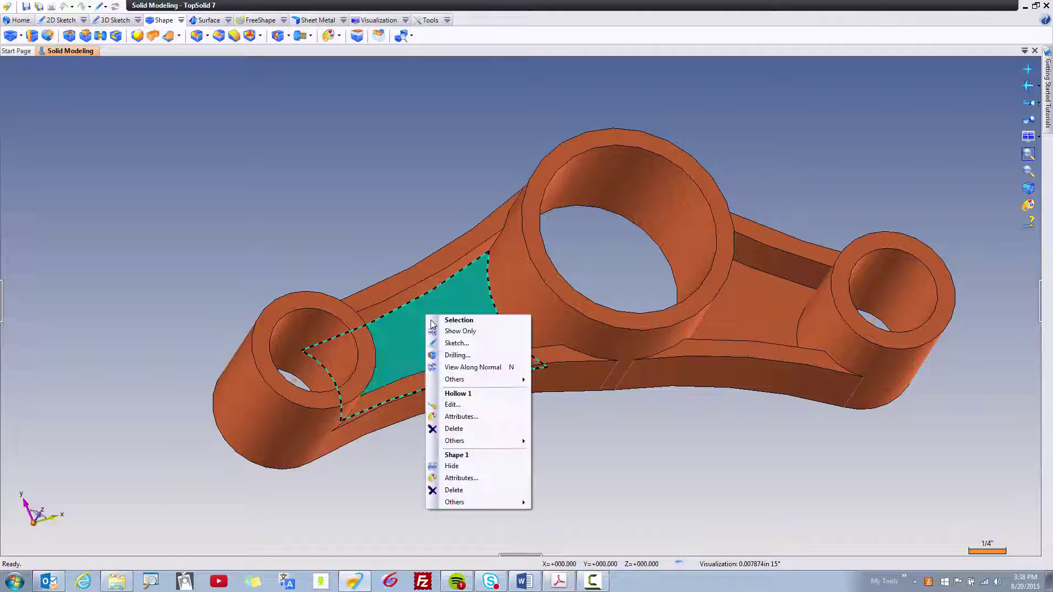
click(460, 343)
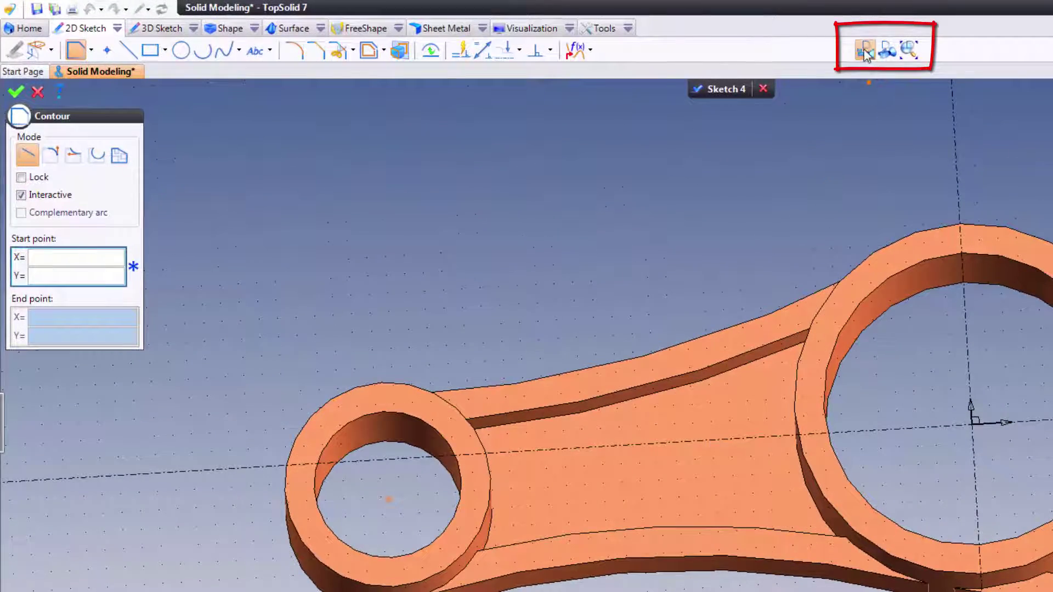
click(866, 53)
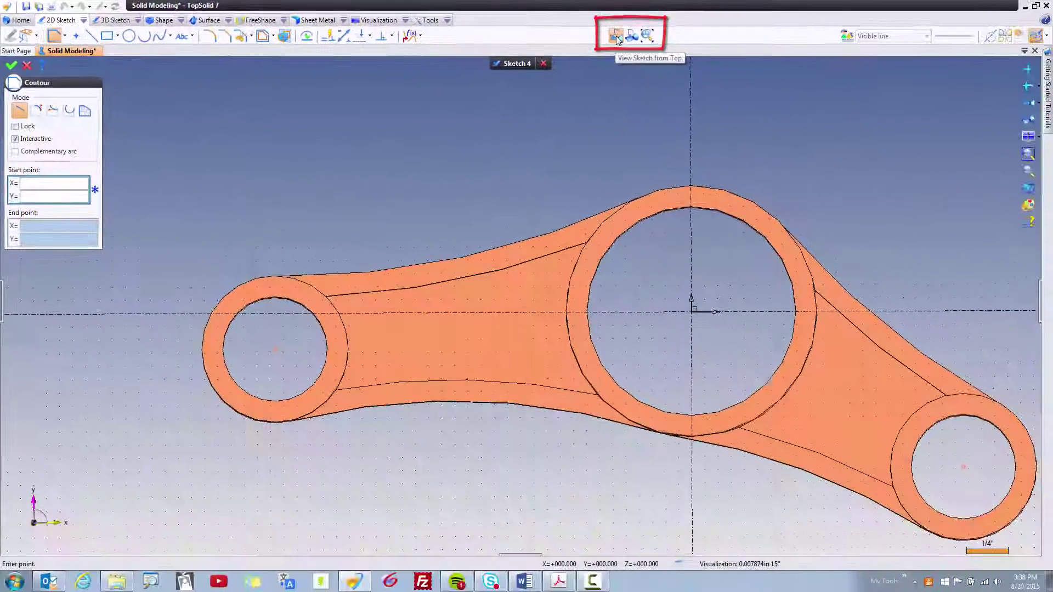
click(865, 51)
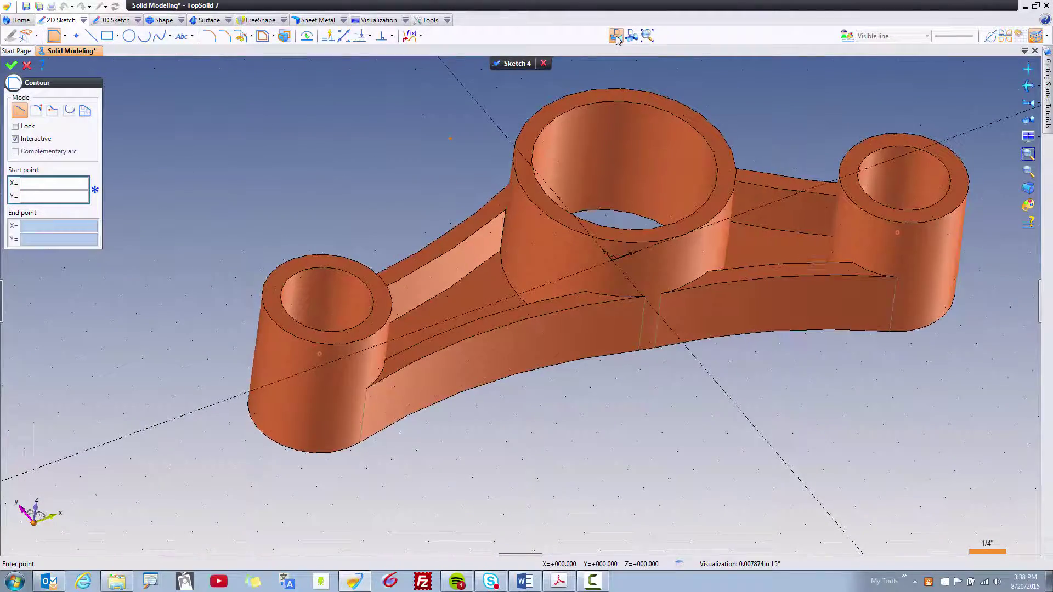
- Orbit to a low side view, then look straight down on the sketch and zoom in
middle_drag(369, 197, 627, 229)
scroll(399, 183, up, 2)
scroll(435, 246, down, 3)
scroll(463, 238, up, 2)
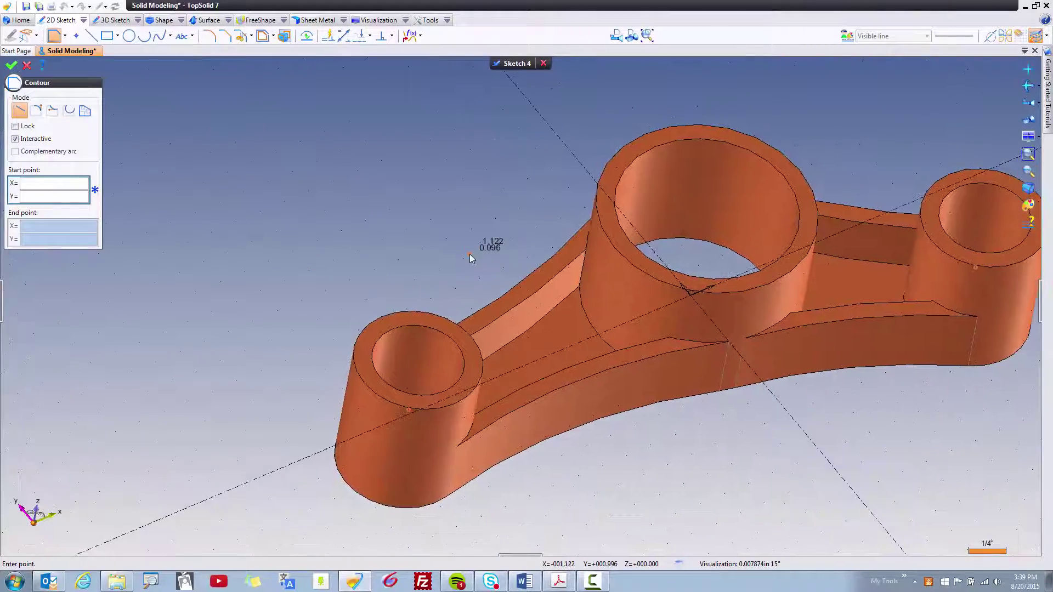
scroll(470, 258, down, 1)
scroll(470, 258, up, 1)
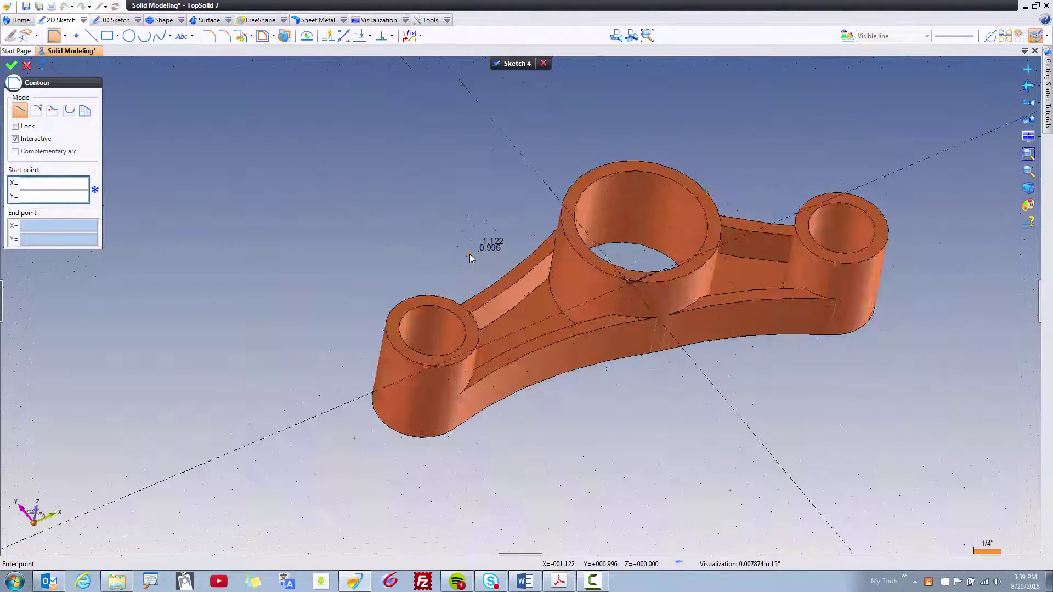
click(631, 36)
scroll(439, 340, up, 5)
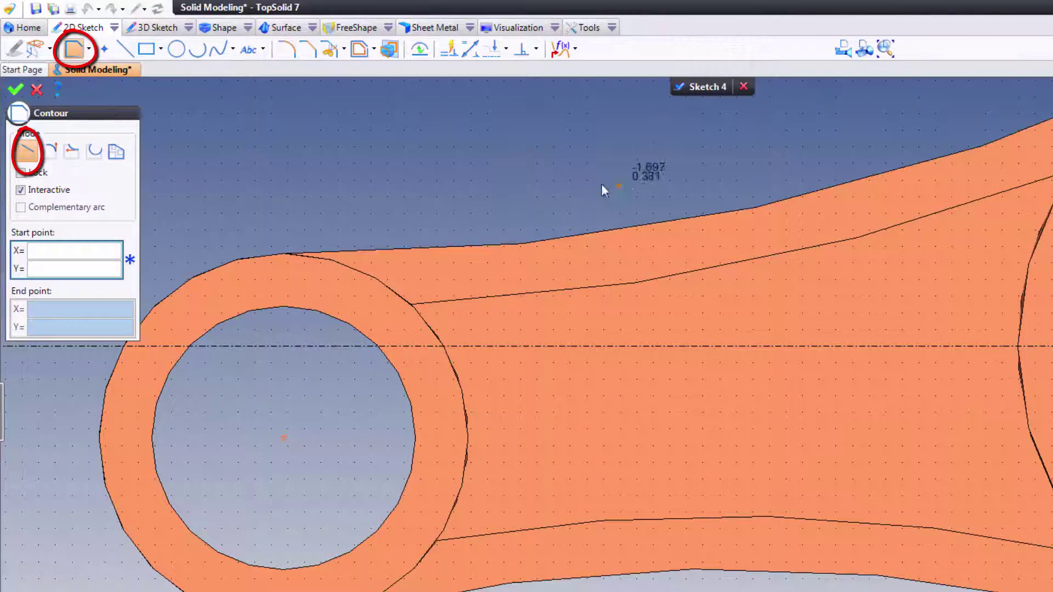
- Draw a closed U-shaped contour with two vertical lines and a half-round bottom across the pocket edge
click(621, 163)
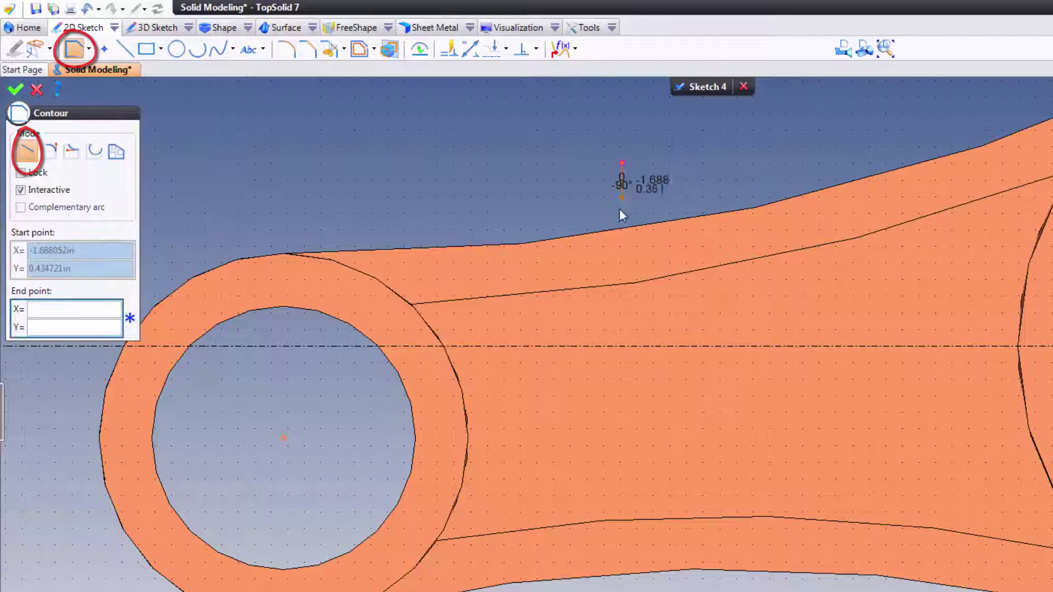
click(618, 305)
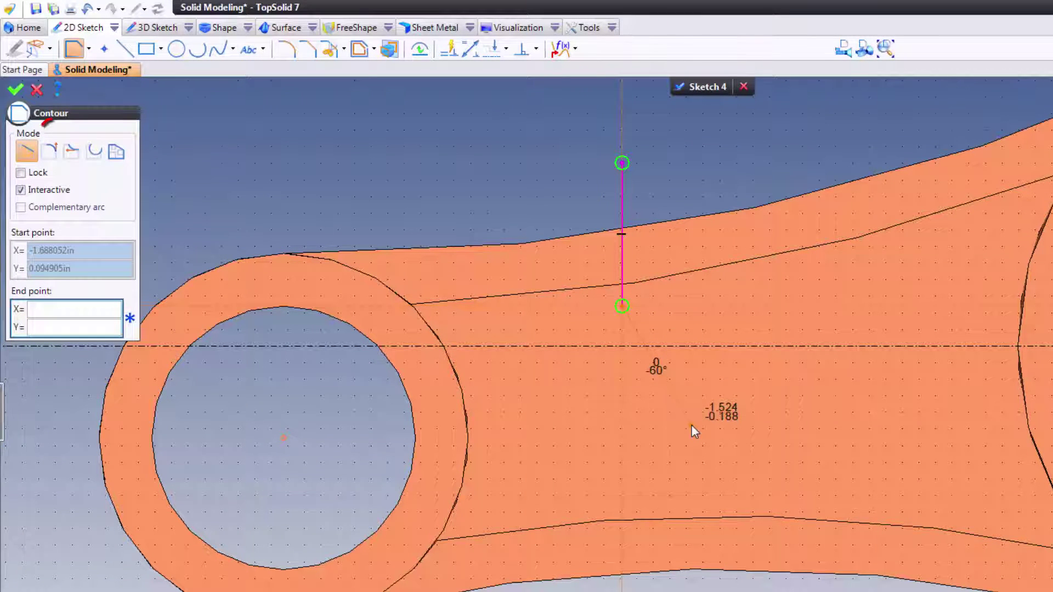
click(51, 156)
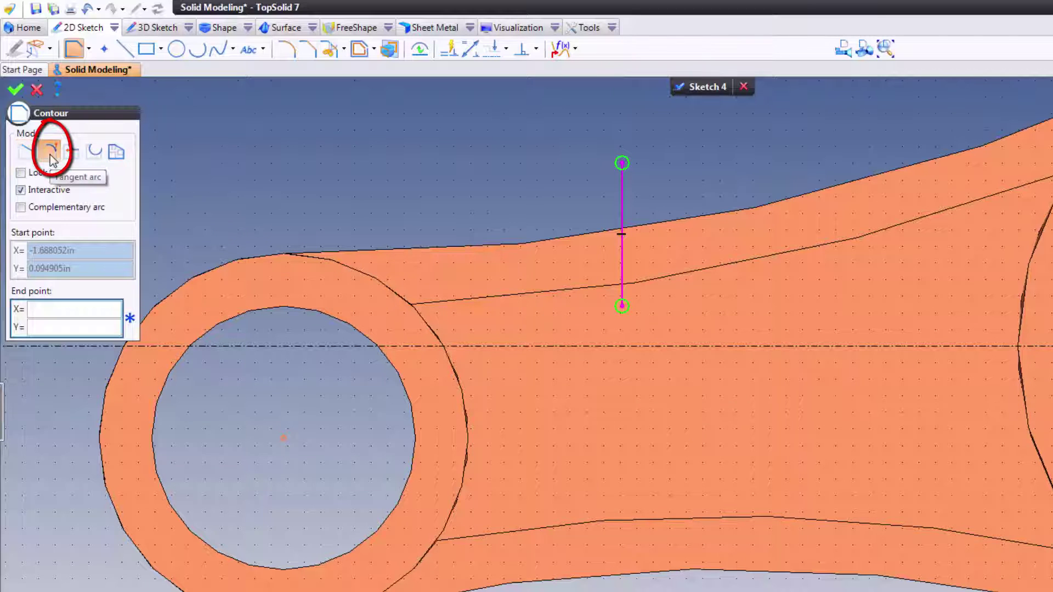
click(732, 307)
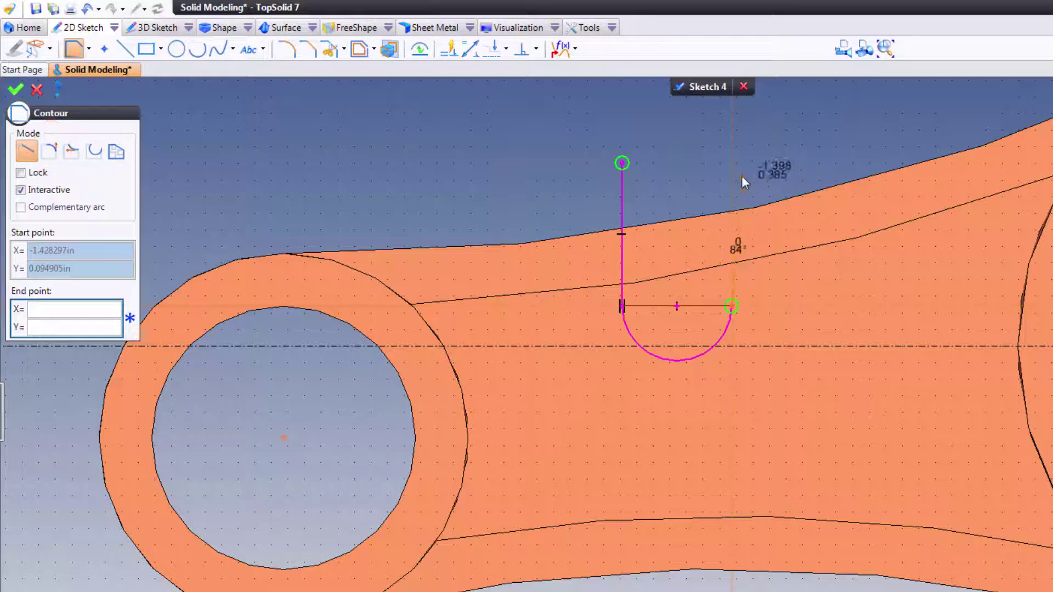
click(732, 163)
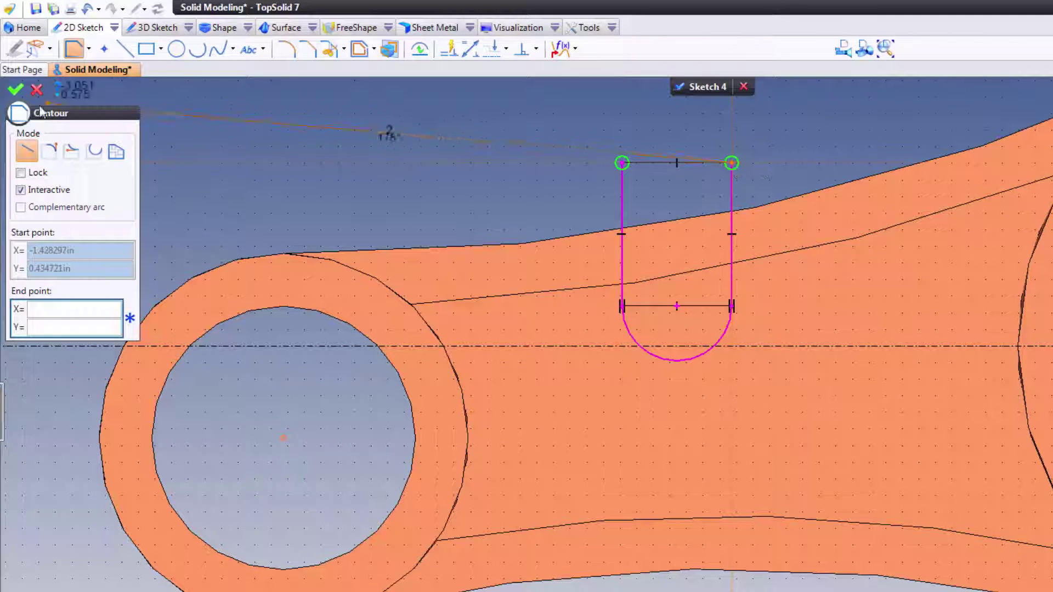
click(15, 89)
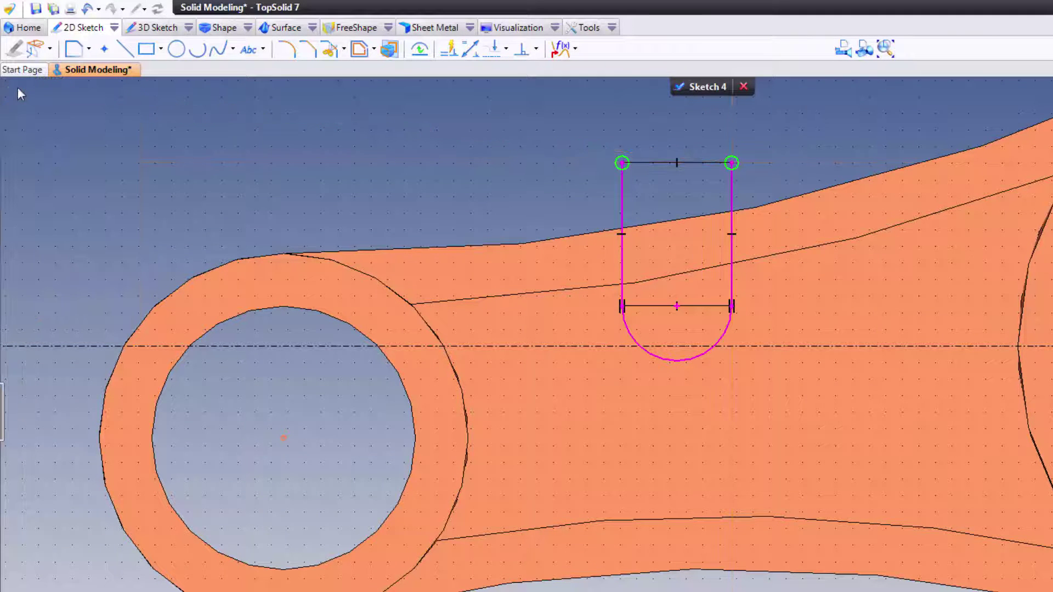
- Project the pocket's edge into Sketch 4
click(392, 51)
click(571, 290)
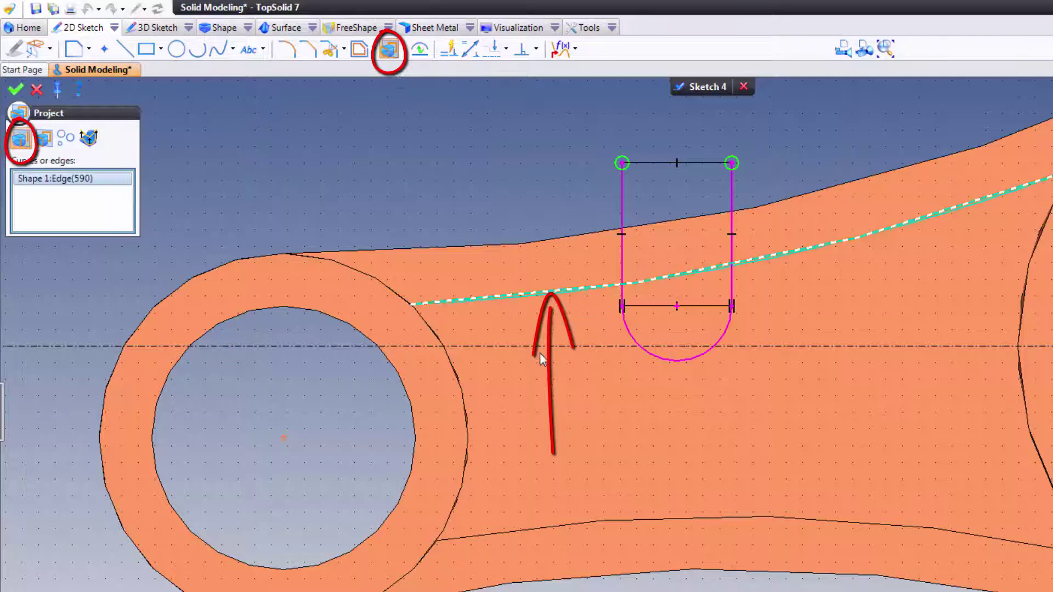
click(17, 89)
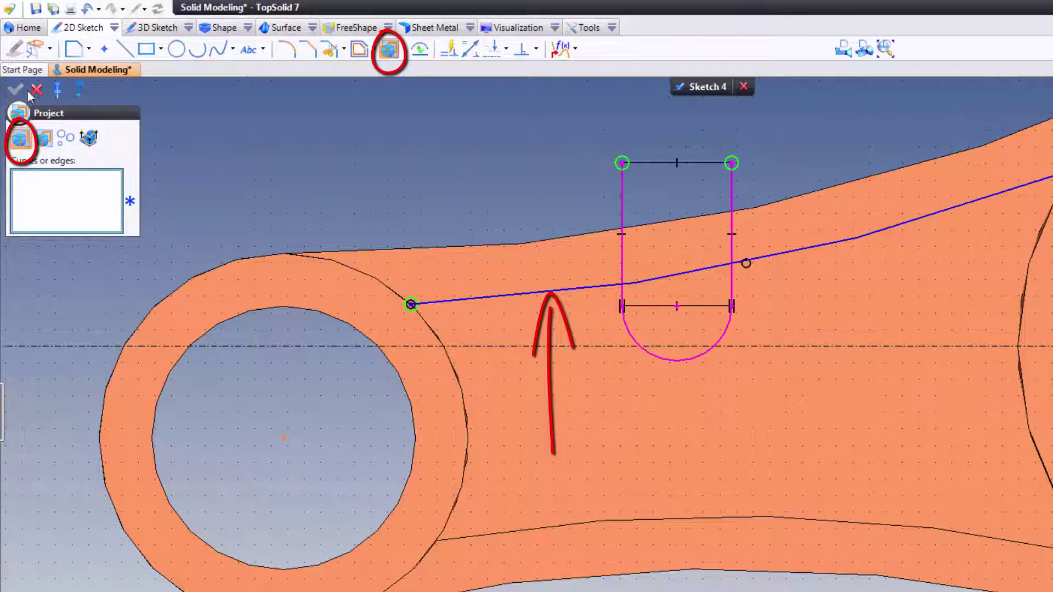
click(37, 89)
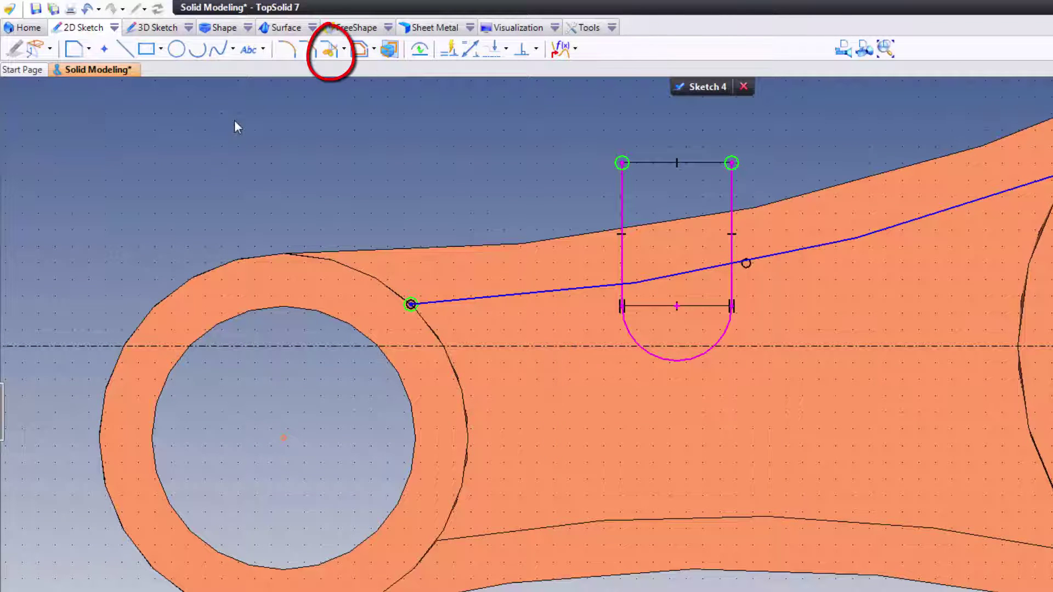
- Trim with Keep selected part, keeping only the half-round and the edge segment between its ends
click(329, 50)
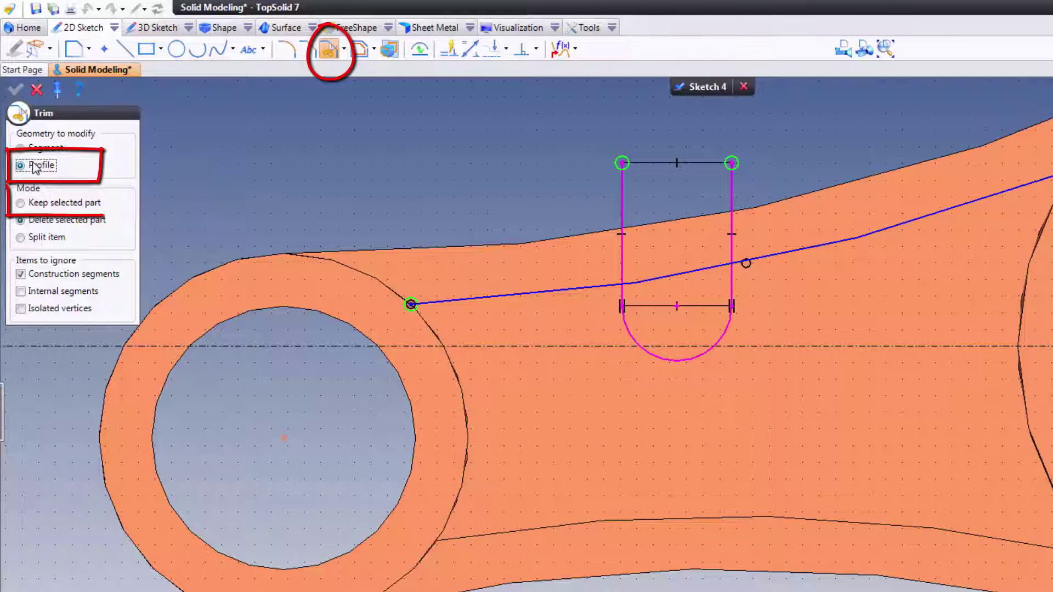
click(61, 204)
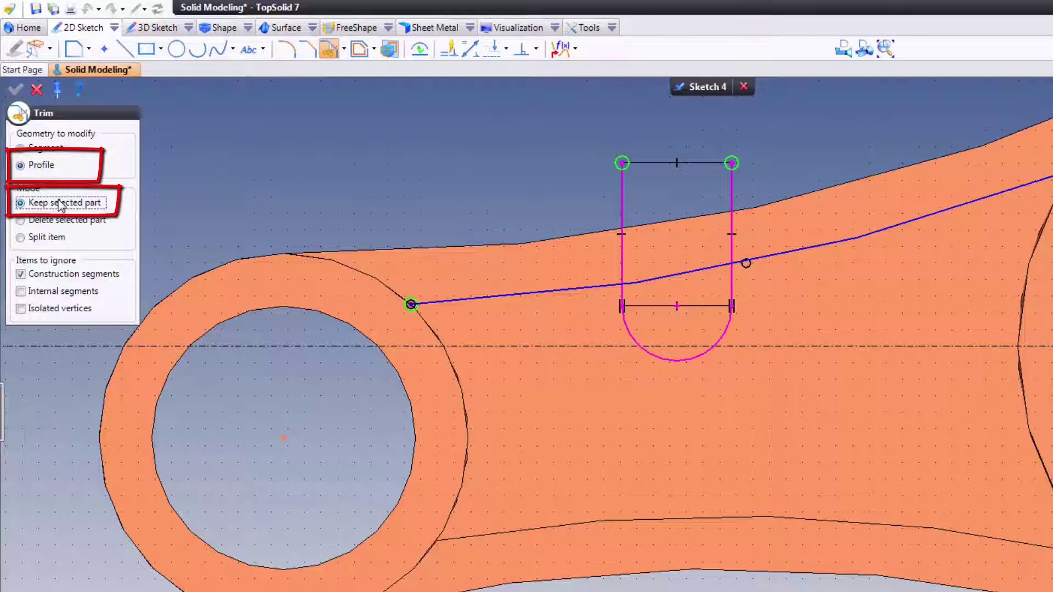
click(668, 364)
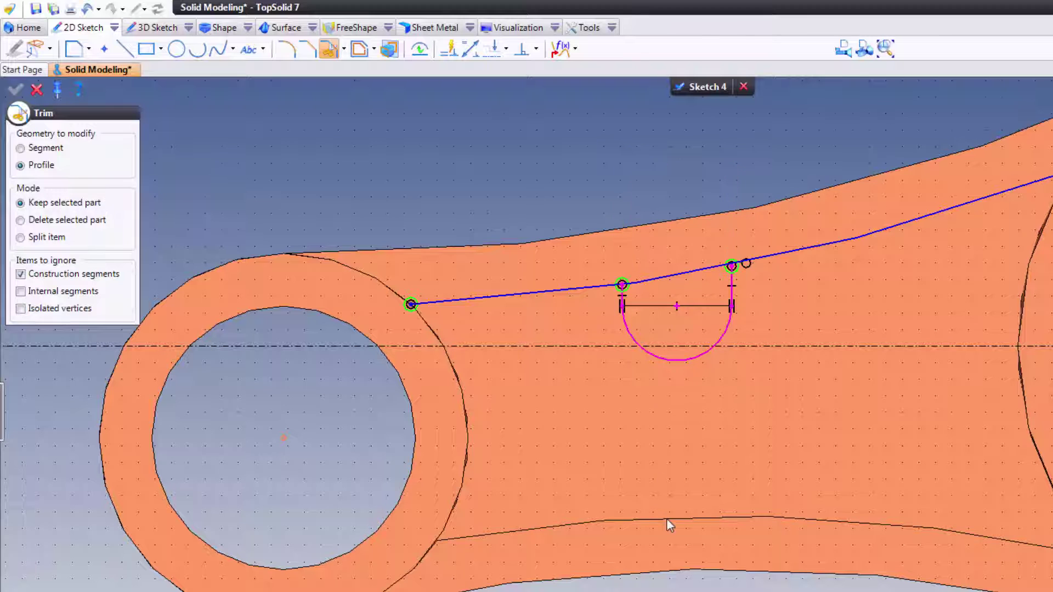
click(680, 278)
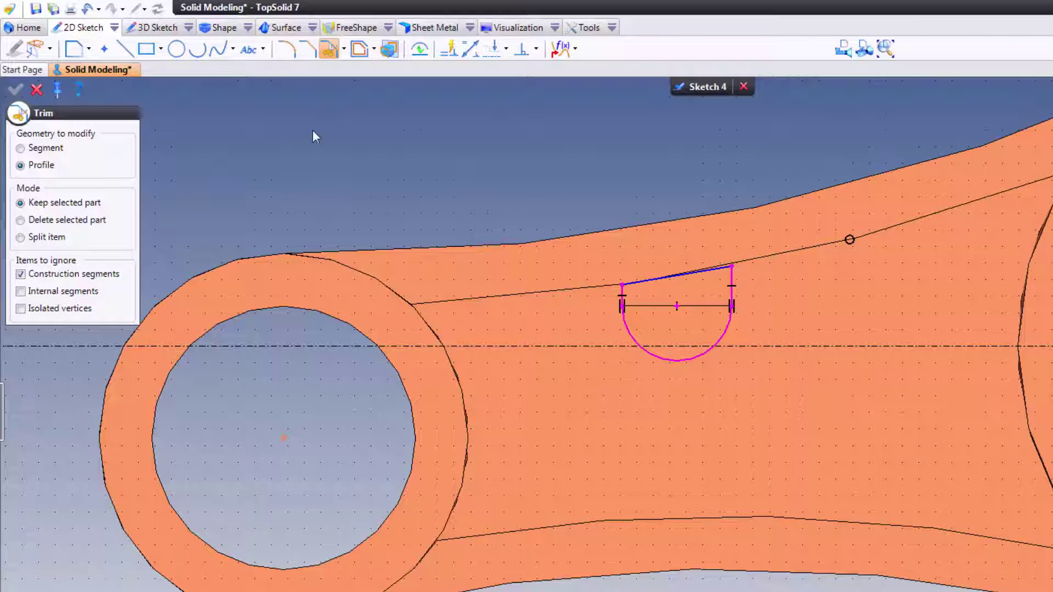
click(38, 89)
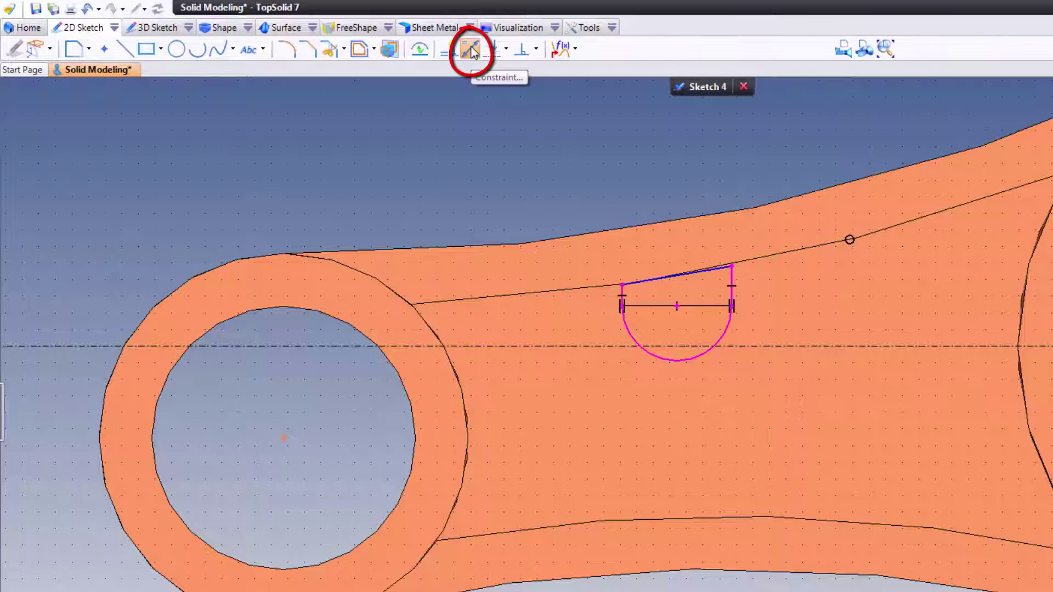
- Dimension the arc centre 1.5 from the Y axis
right_click(458, 176)
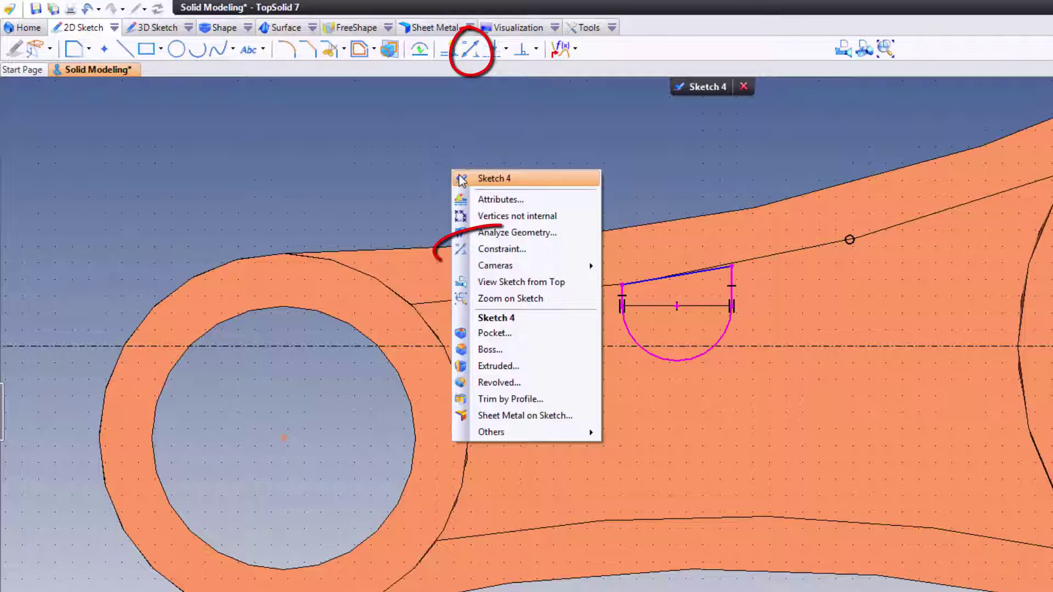
click(502, 249)
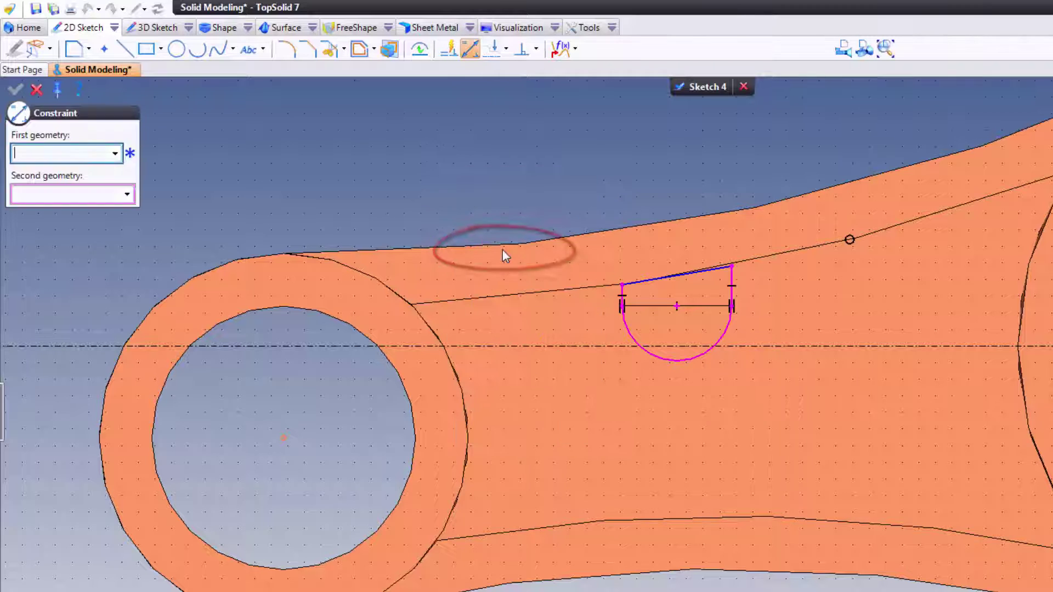
click(675, 308)
scroll(676, 308, down, 3)
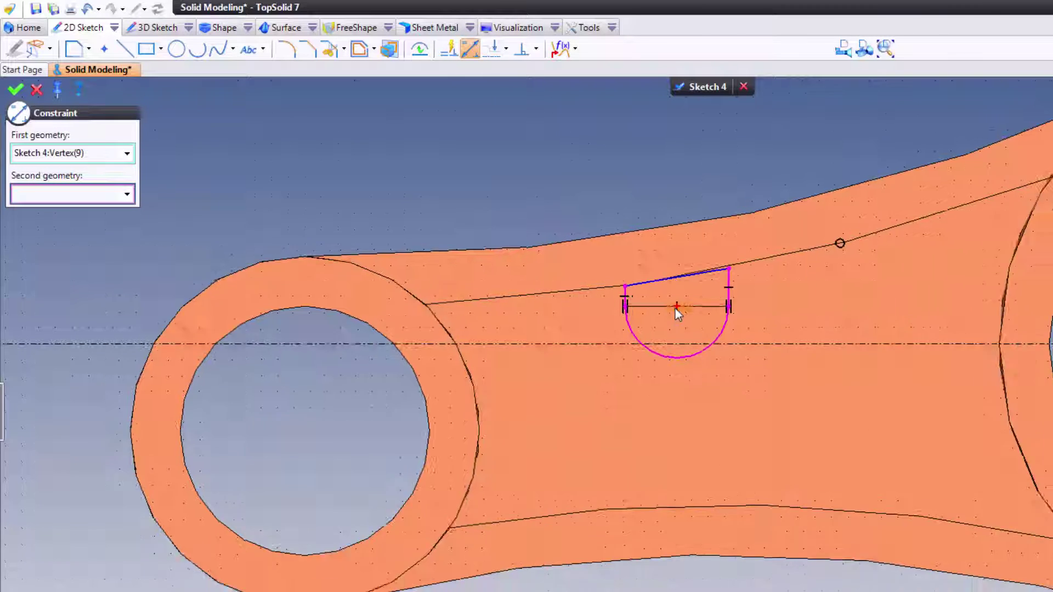
click(1006, 283)
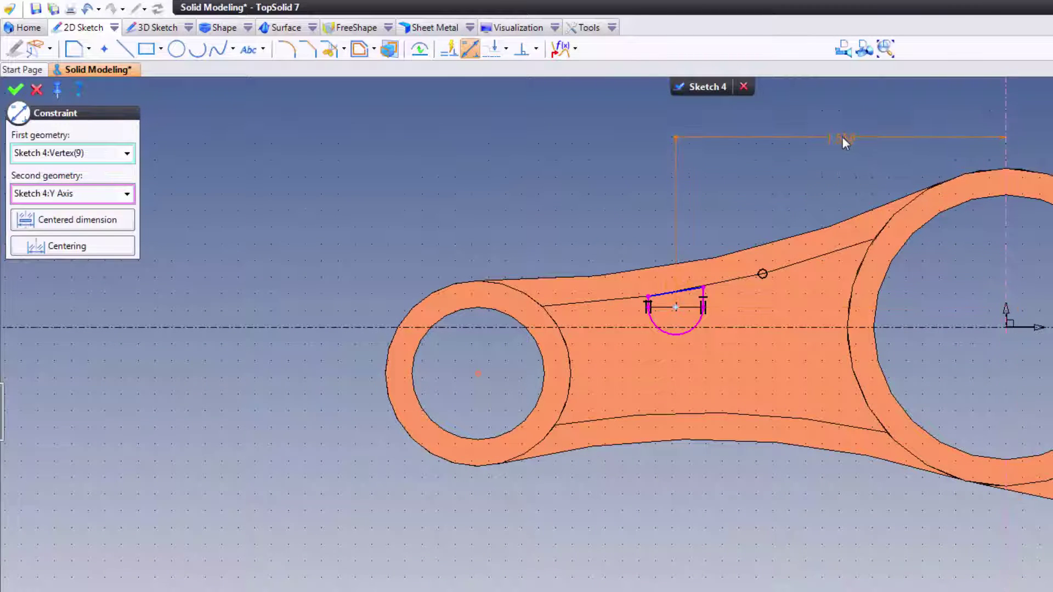
click(843, 137)
text(1.5)
key(Return)
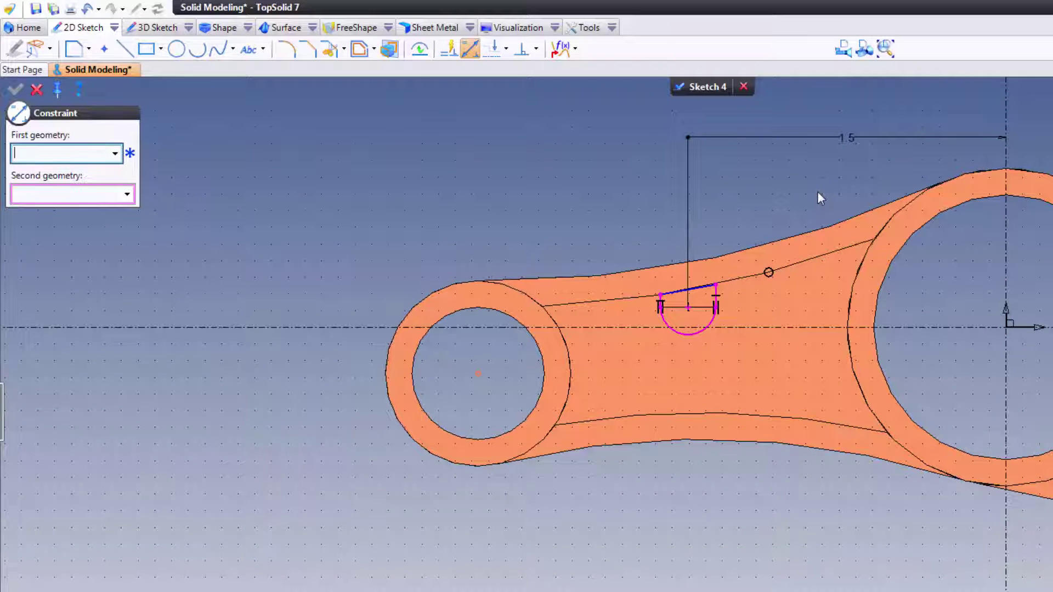
- Set the half-round arc's radius to 3/16
click(696, 333)
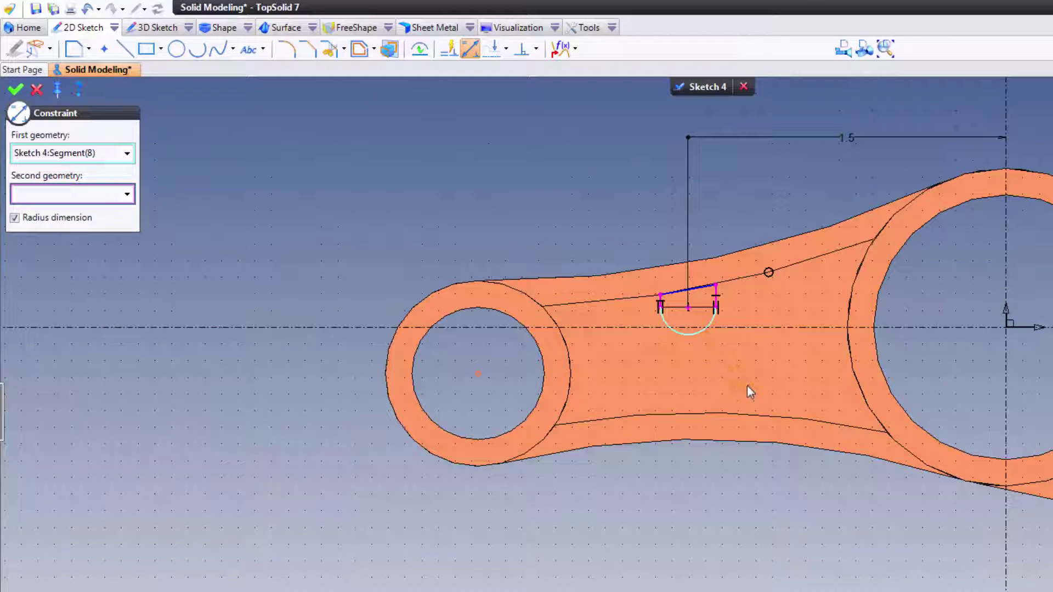
click(822, 526)
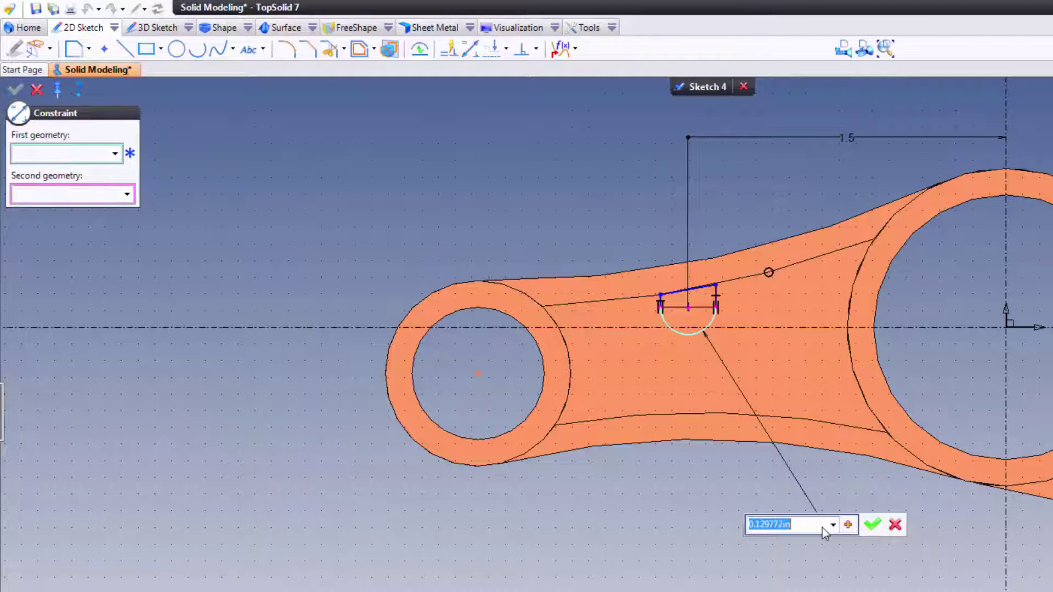
text(.1875)
key(Return)
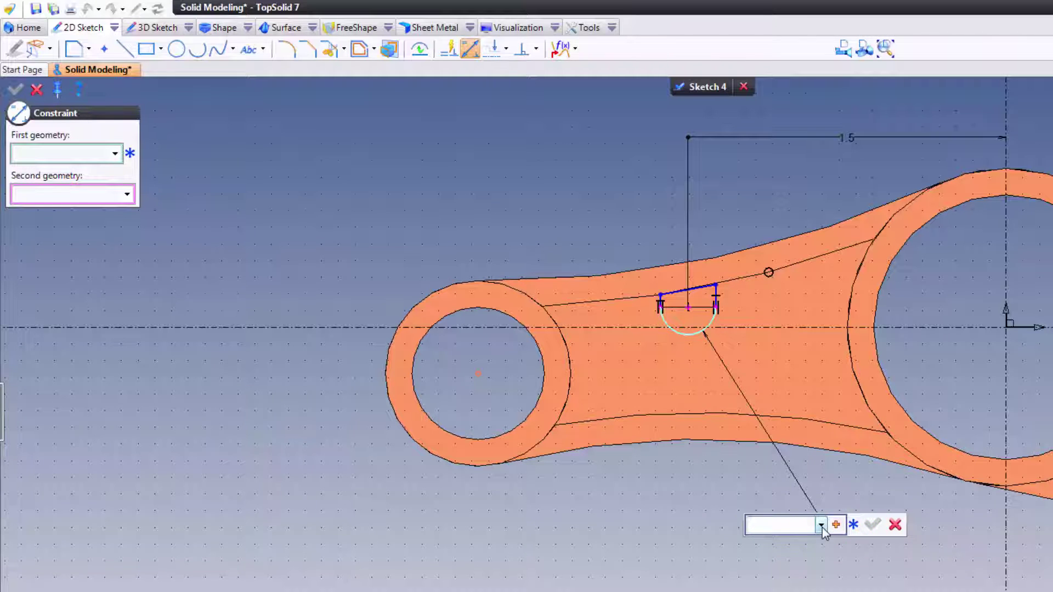
text(3/16)
key(Return)
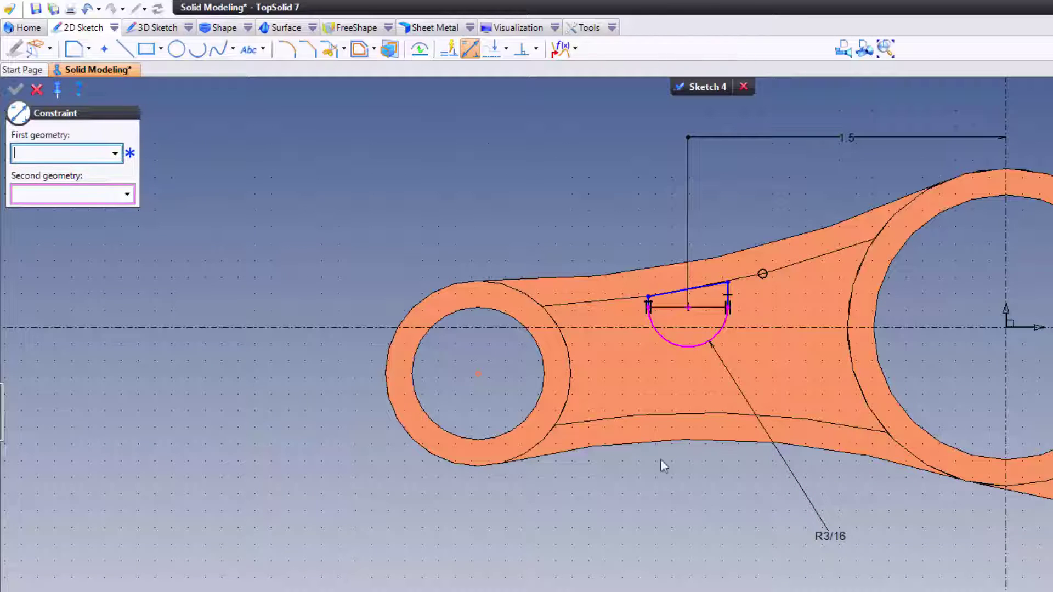
- Dimension the arc centre 0.03125 from the X axis and close the Constraint command
click(688, 308)
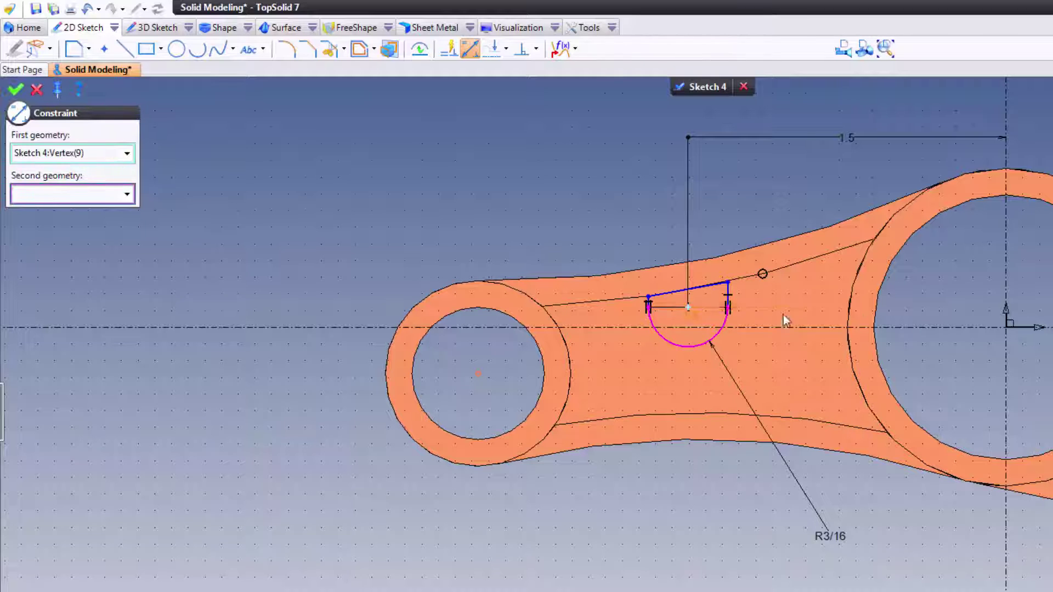
click(919, 328)
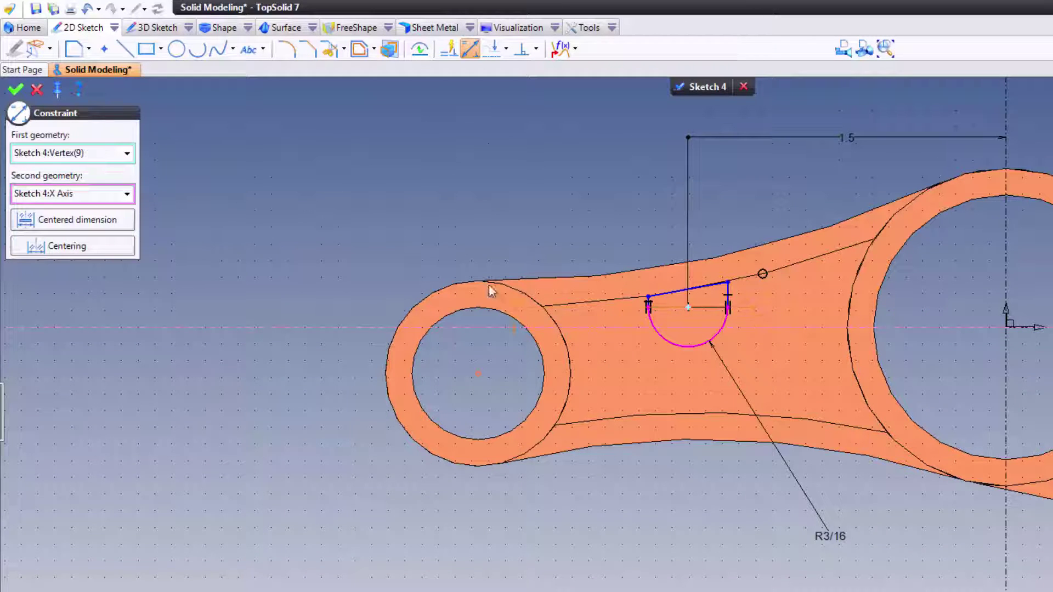
click(355, 198)
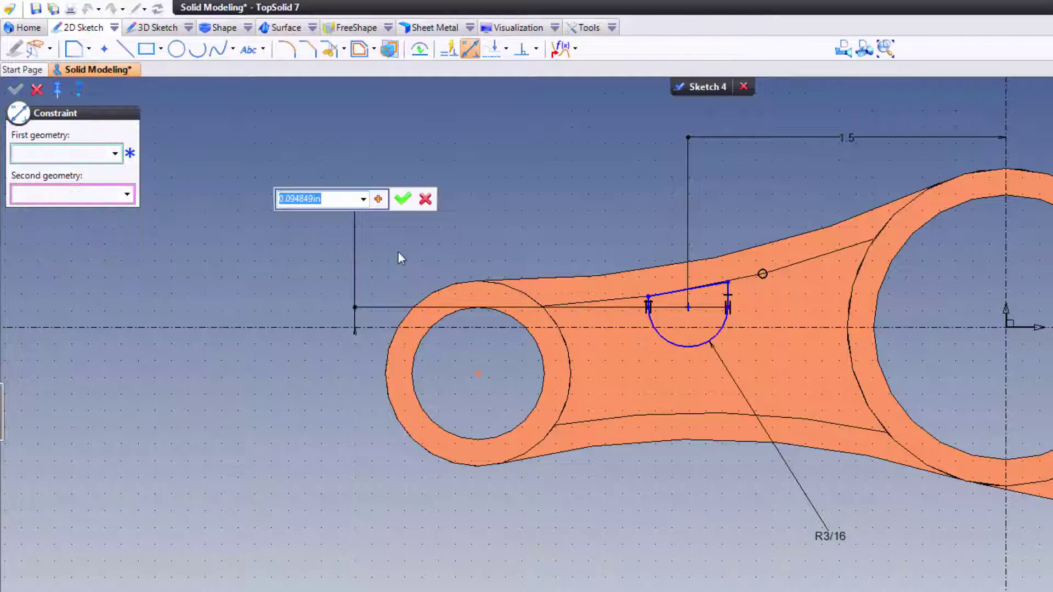
text(.03125)
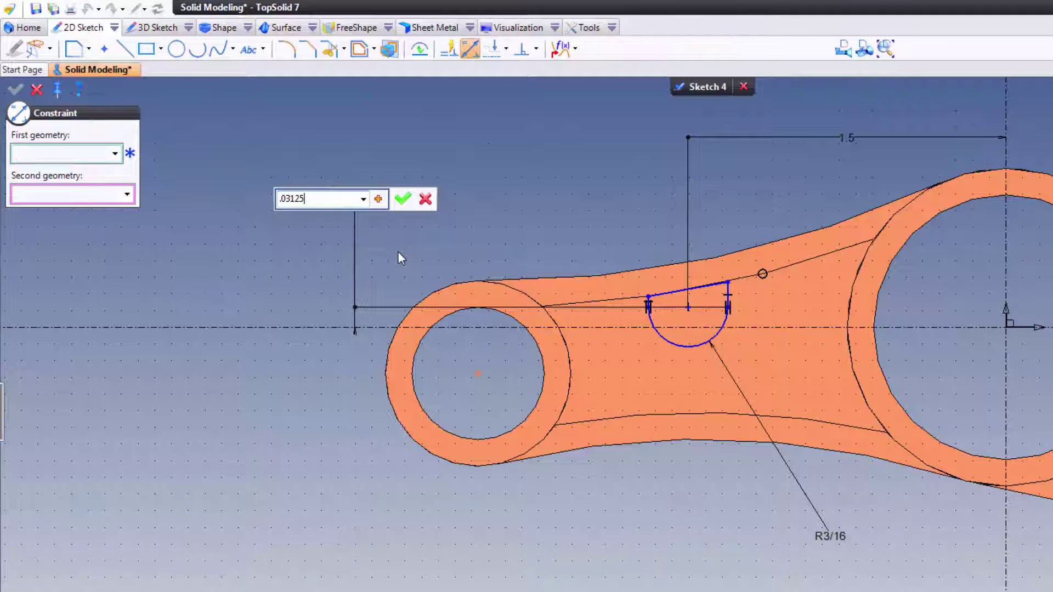
key(Return)
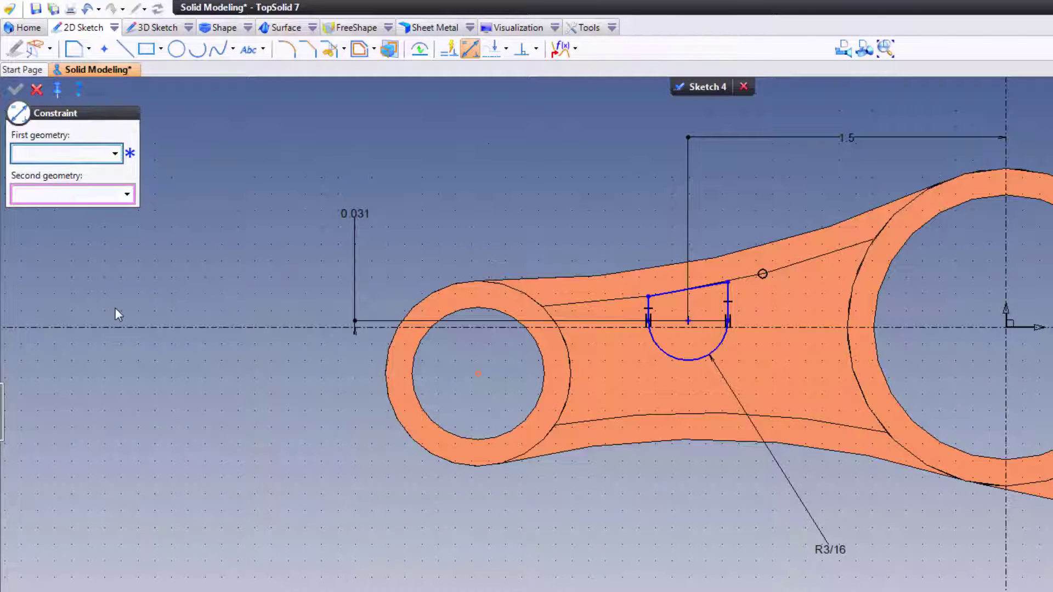
right_click(226, 305)
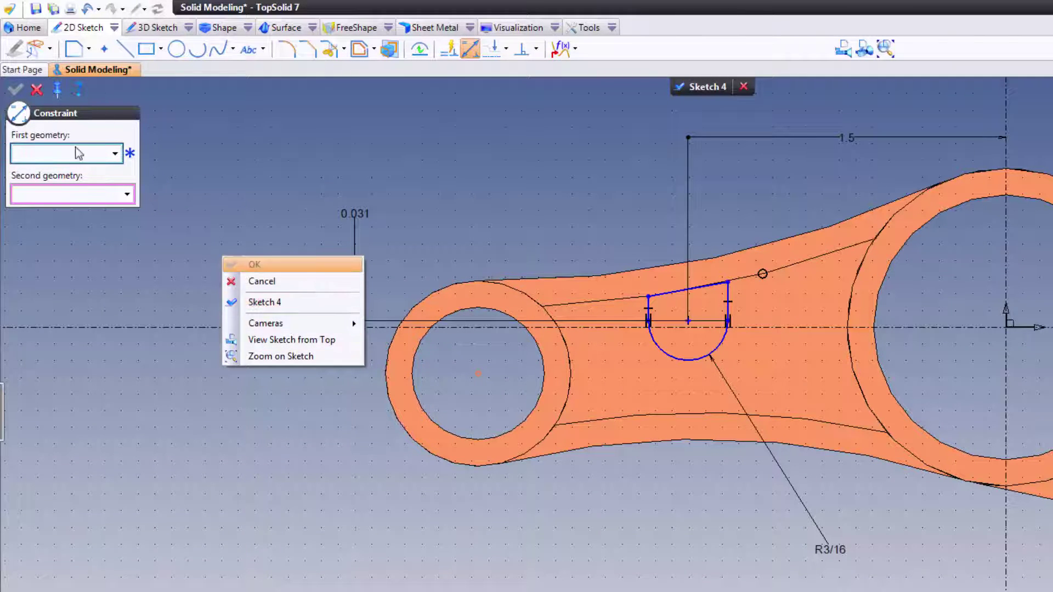
click(276, 182)
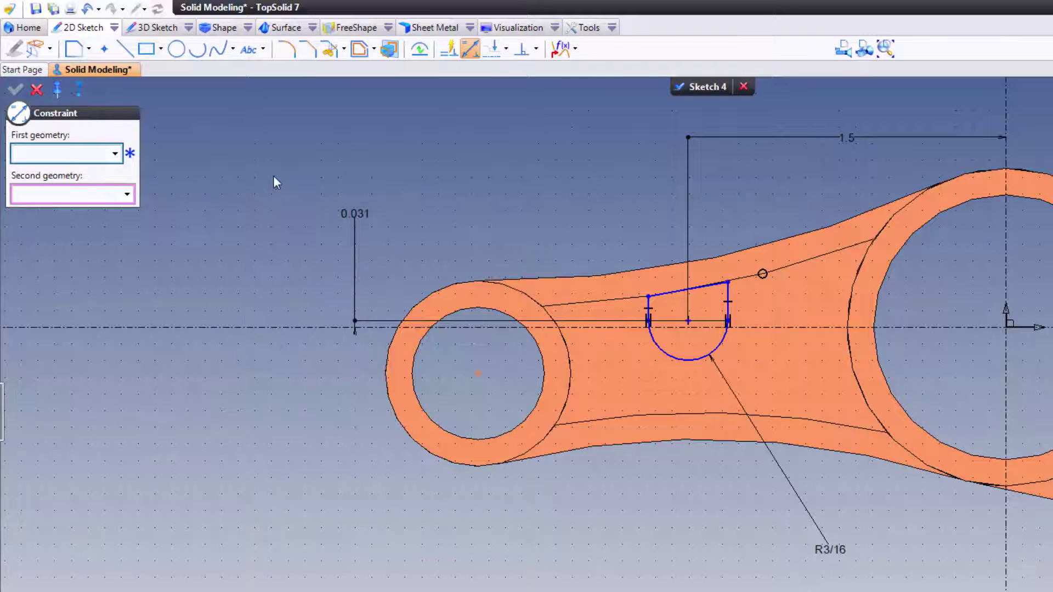
click(37, 88)
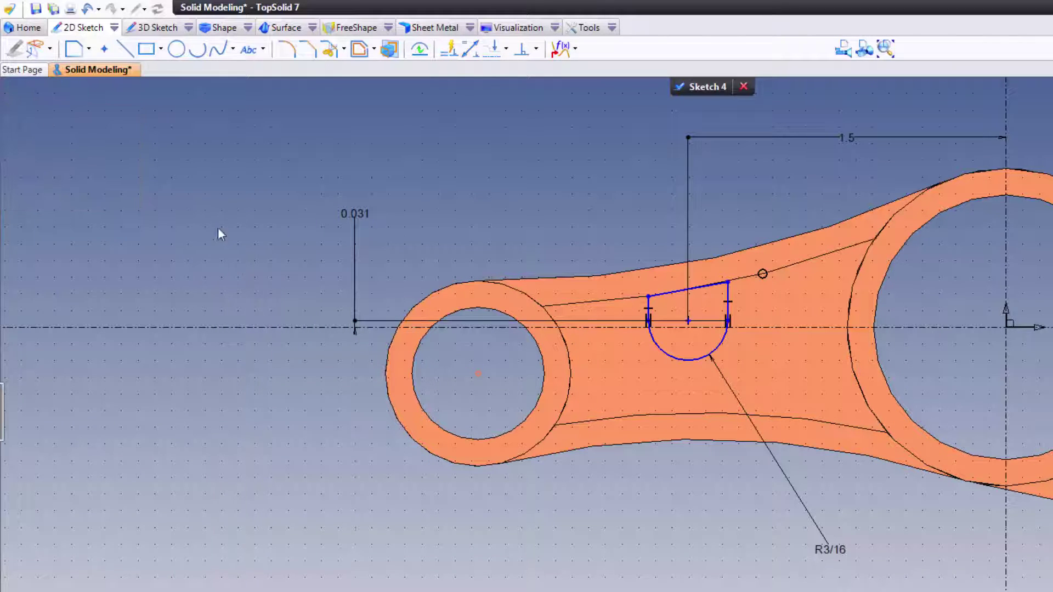
- Create a 0.25 in high boss from Sketch 4 in the pocket
right_click(246, 218)
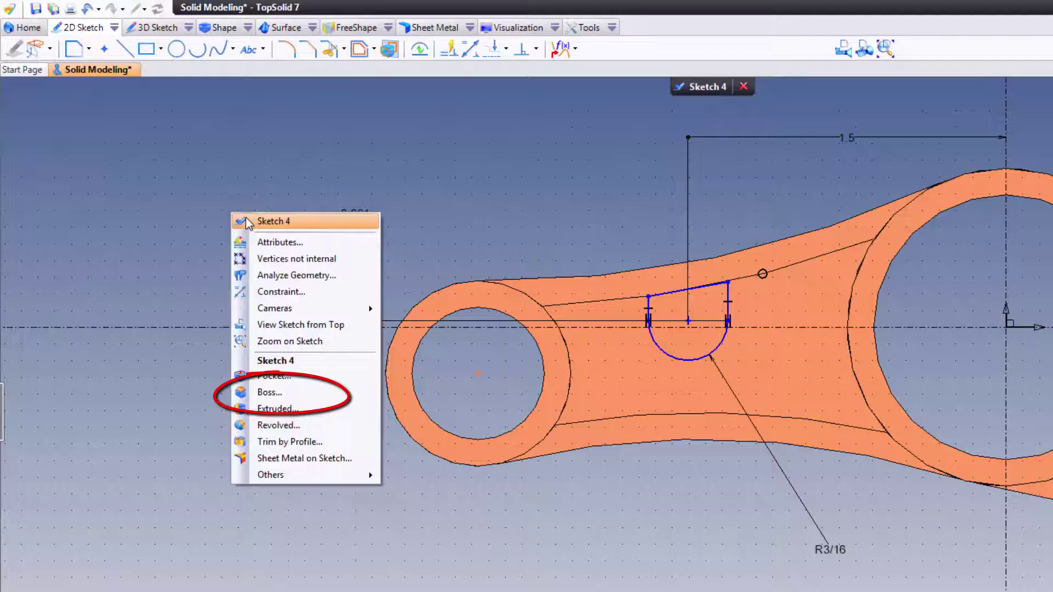
click(281, 392)
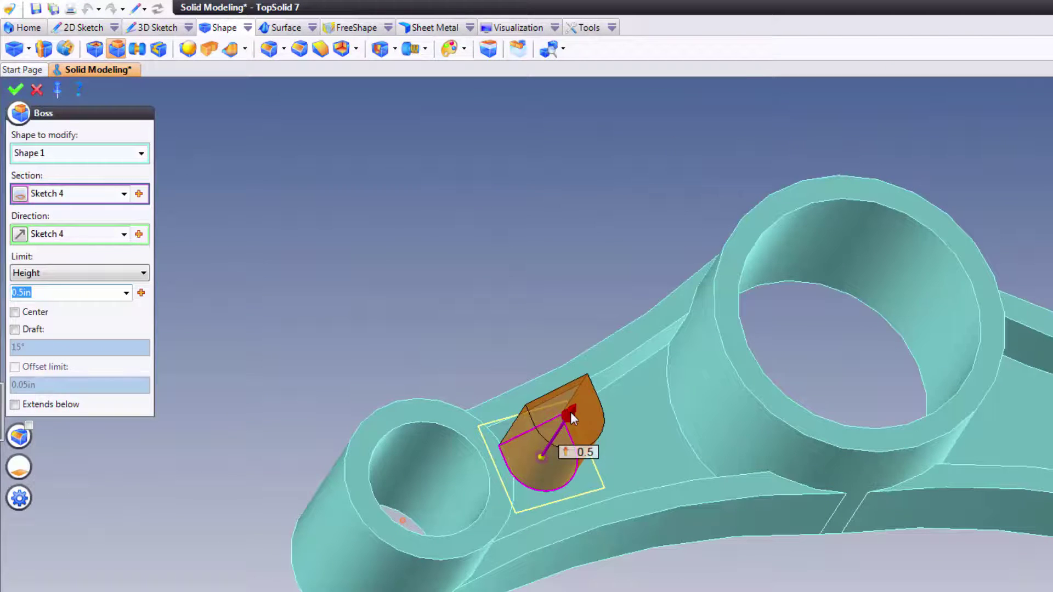
drag(570, 412, 575, 467)
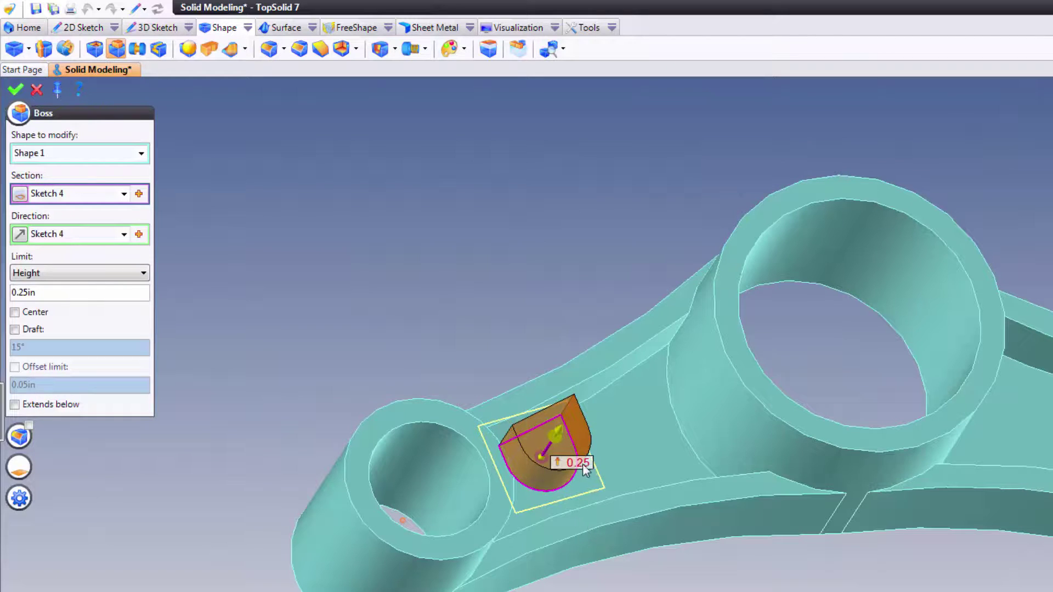
click(15, 90)
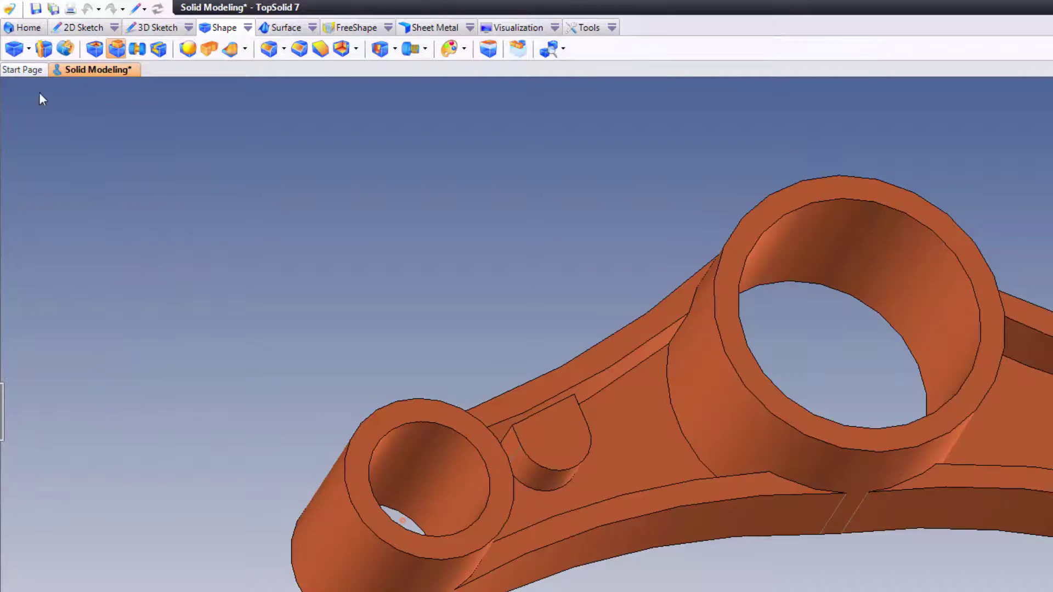